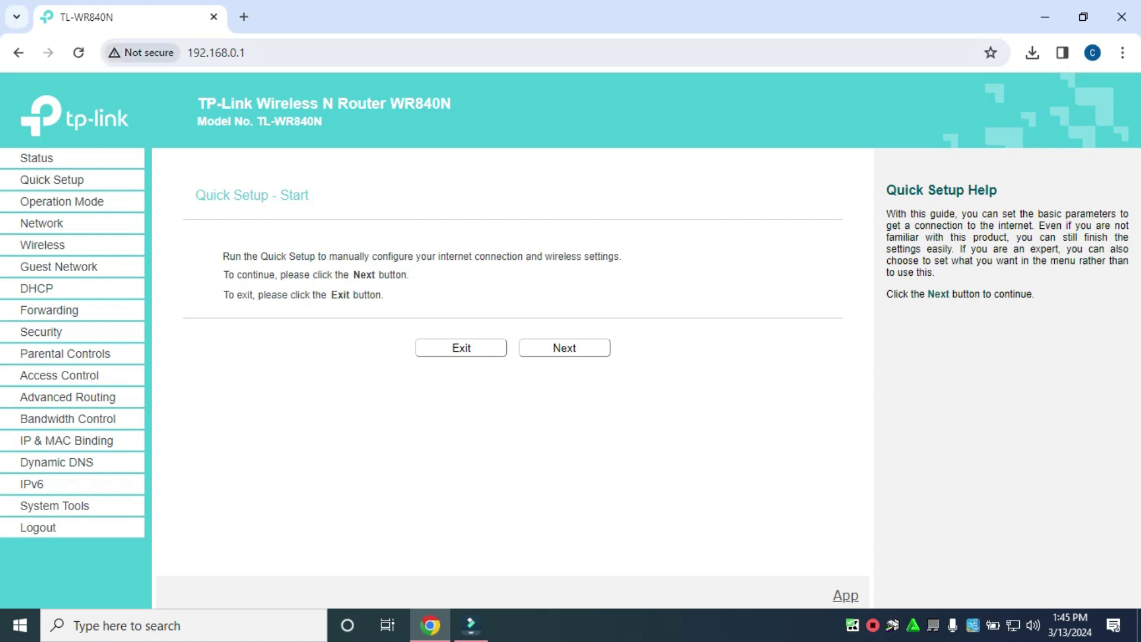
# On Network > LAN, set IP 33.0.0.1 and subnet mask 255.0.0.0, then save
pyautogui.click(217, 53)
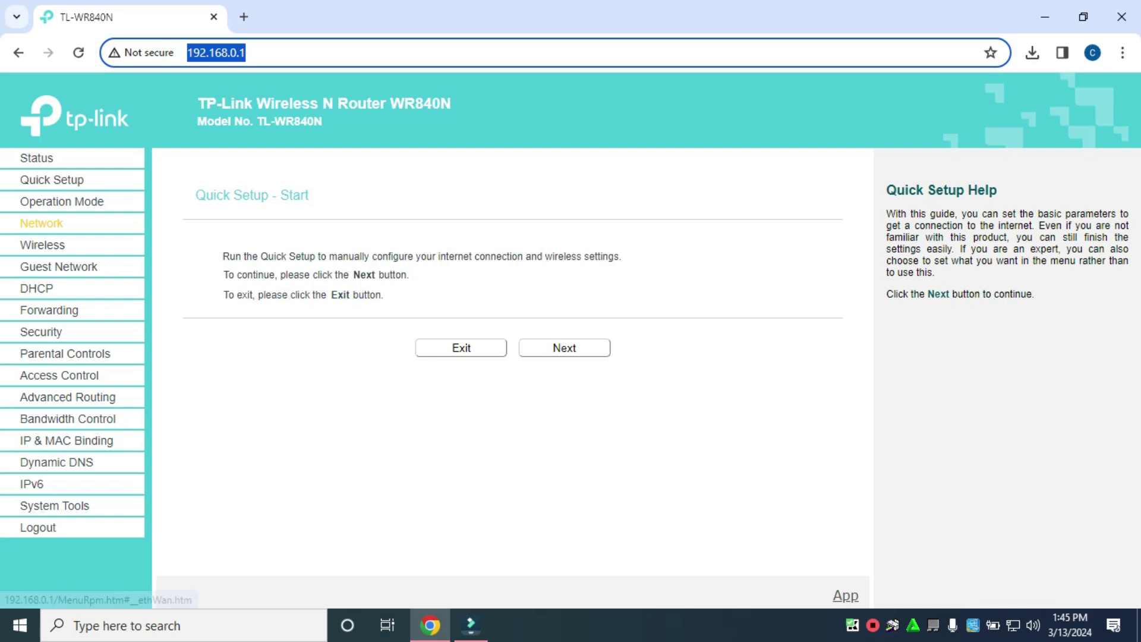
pyautogui.click(42, 223)
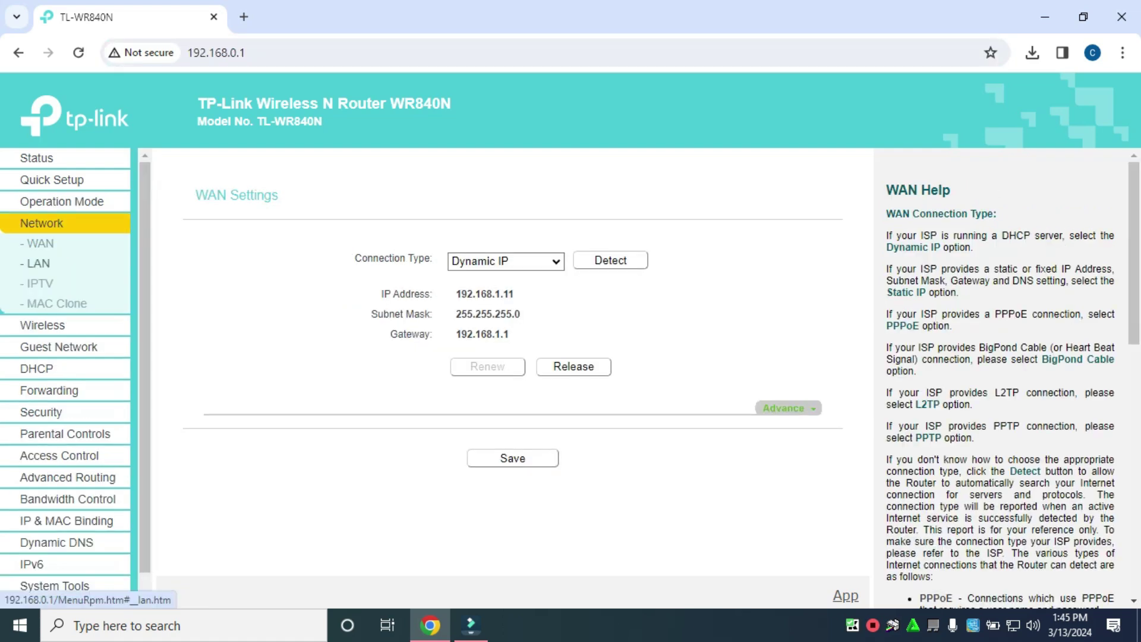
pyautogui.click(38, 263)
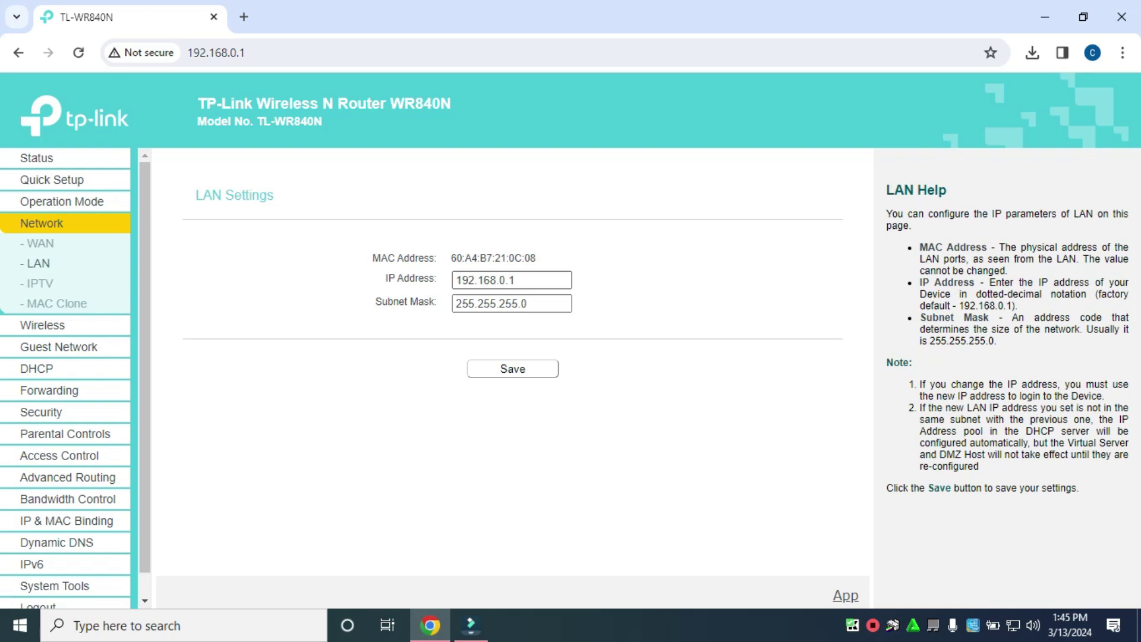
pyautogui.doubleClick(484, 280)
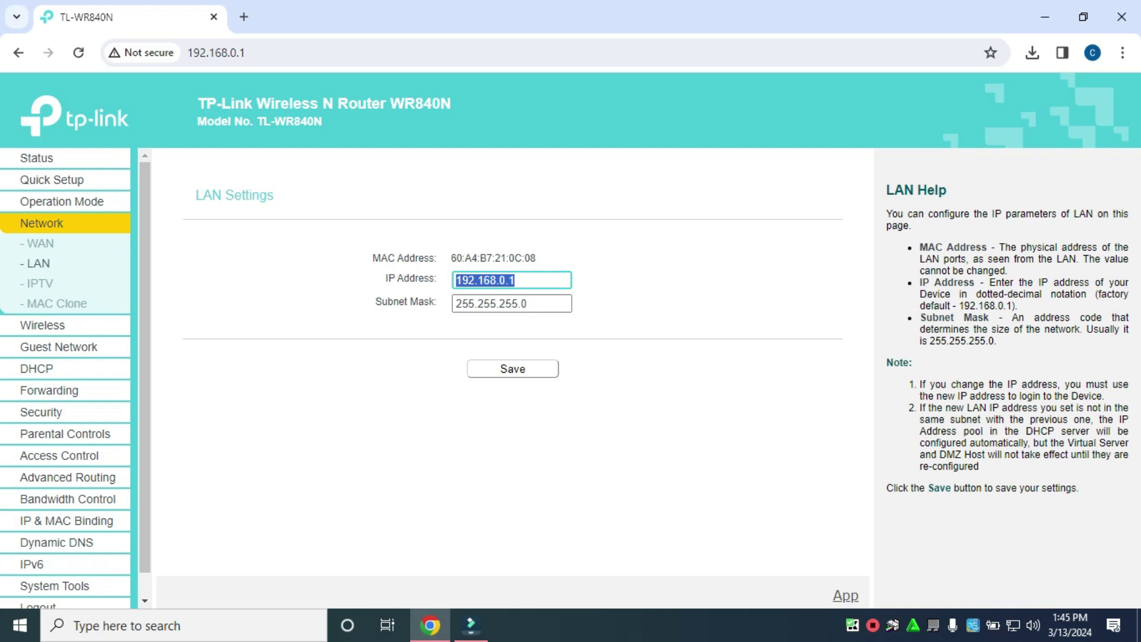
pyautogui.write('33.')
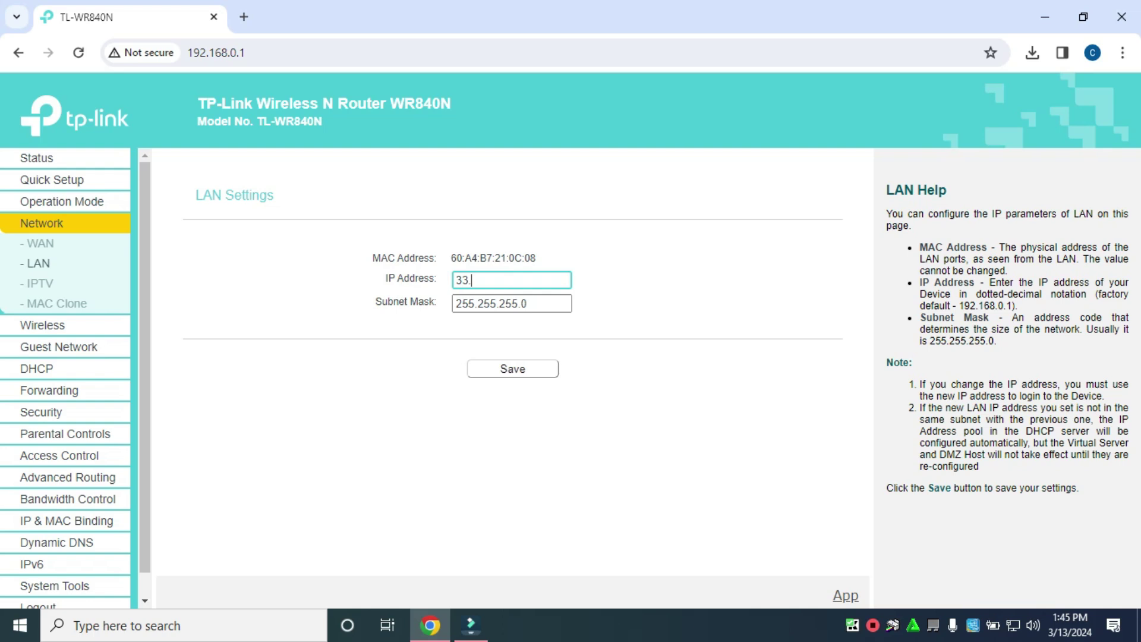
pyautogui.write('0.0.1')
pyautogui.press('Tab')
pyautogui.write('2')
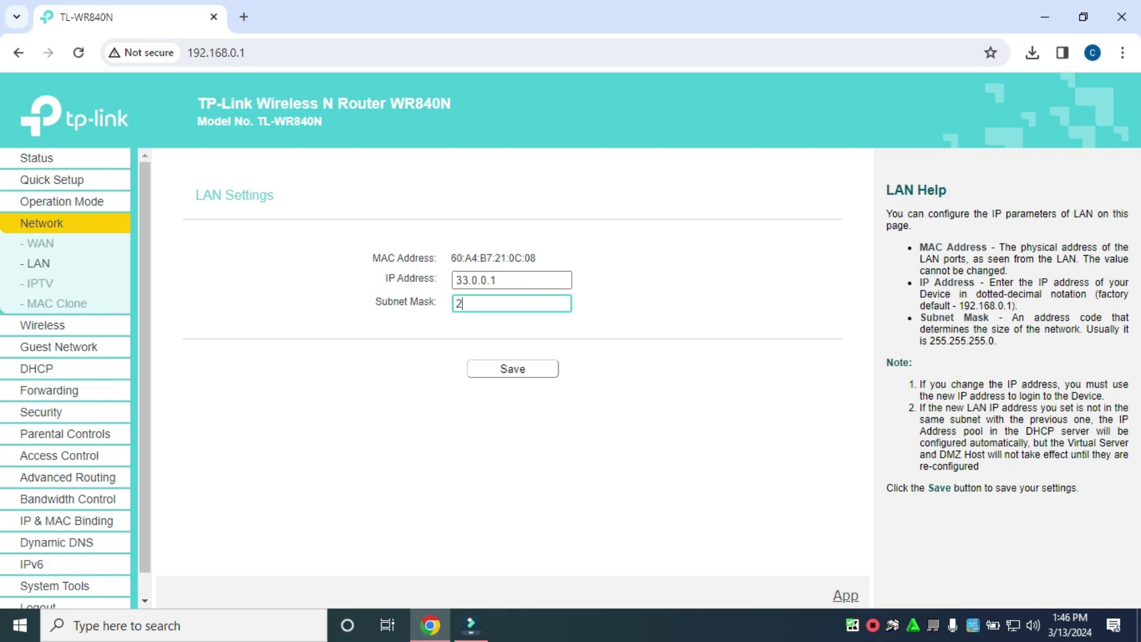
pyautogui.write('55')
pyautogui.write('.255')
pyautogui.write('.0.0')
pyautogui.press('BackSpace')
pyautogui.press('BackSpace')
pyautogui.press('BackSpace')
pyautogui.press('BackSpace')
pyautogui.press('BackSpace')
pyautogui.press('BackSpace')
pyautogui.press('BackSpace')
pyautogui.write('.0.0./')
pyautogui.press('BackSpace')
pyautogui.press('BackSpace')
pyautogui.press('BackSpace')
pyautogui.press('BackSpace')
pyautogui.press('BackSpace')
pyautogui.write('0.0.0')
pyautogui.press('Tab')
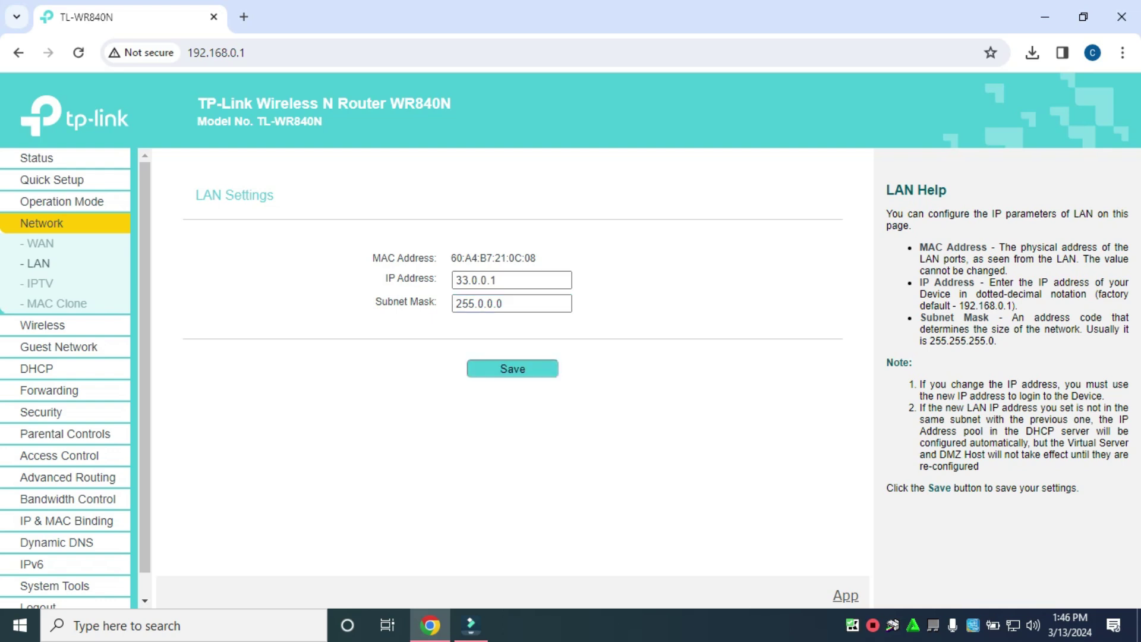
pyautogui.press('Return')
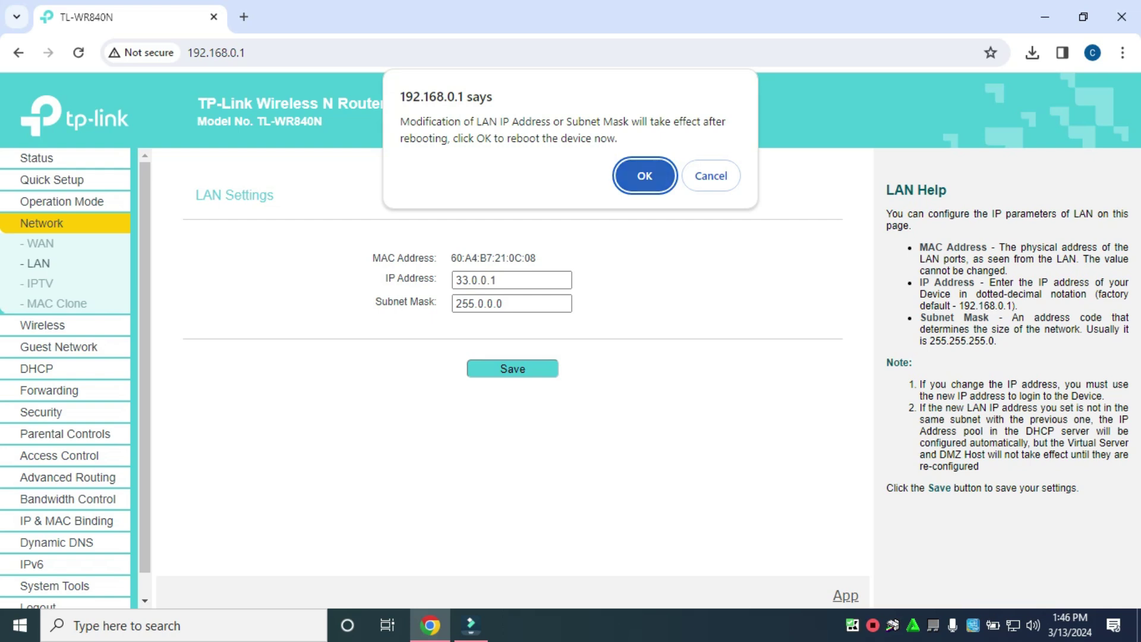
# Confirm the reboot prompt so the router restarts on its new 33.0.0.1 address
pyautogui.press('Return')
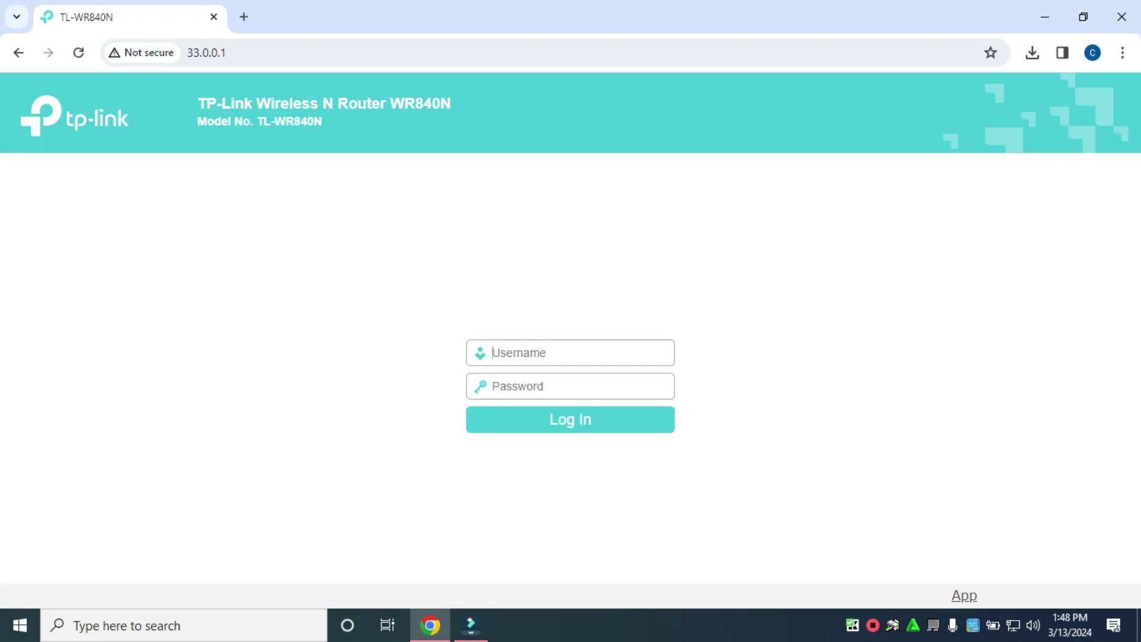
# Log in to the router as admin with the admin password and dismiss the password warning
pyautogui.write('admin')
pyautogui.press('Tab')
pyautogui.write('admin')
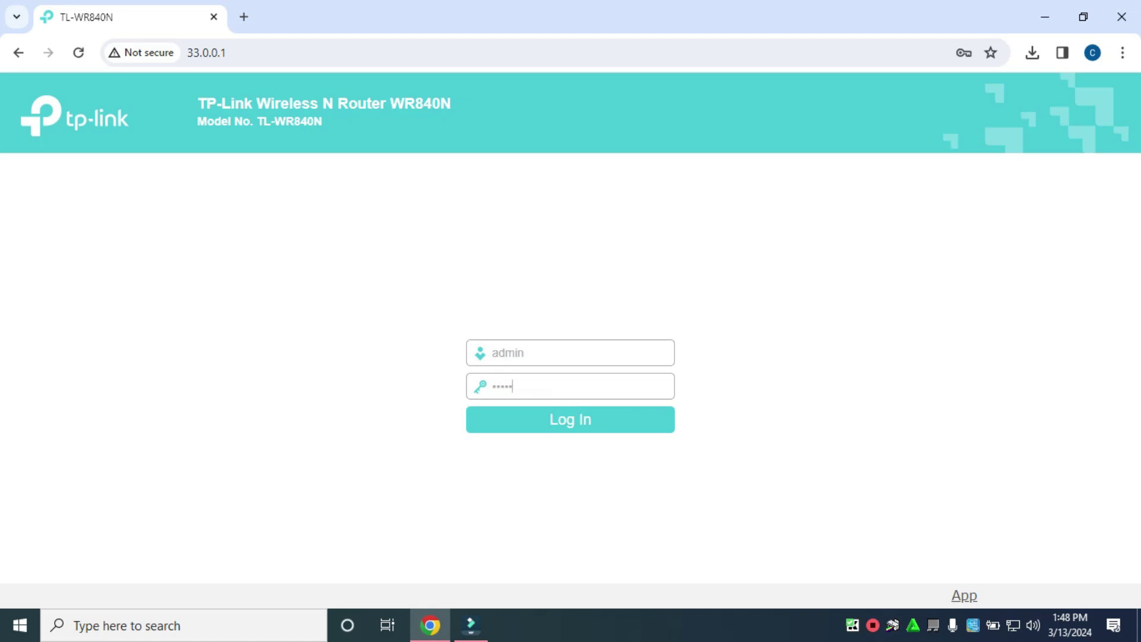
pyautogui.press('Return')
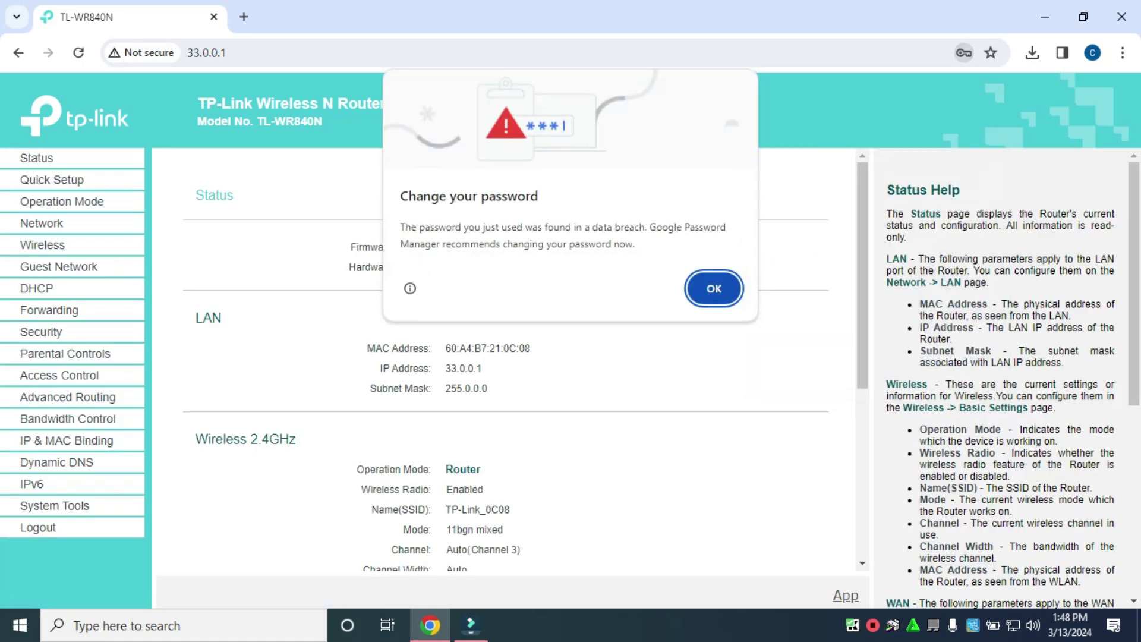
pyautogui.press('Return')
pyautogui.press('Return')
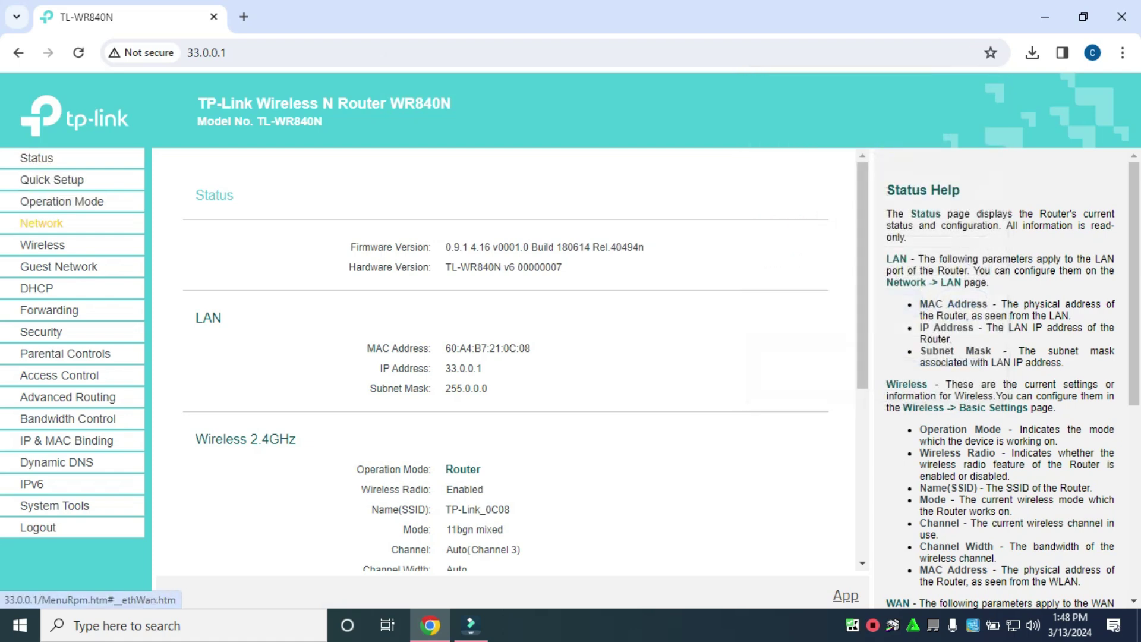
# Check the new 33.0.0.1 address in the browser bar and go to Network settings
pyautogui.hotkey('ctrl', 'l')
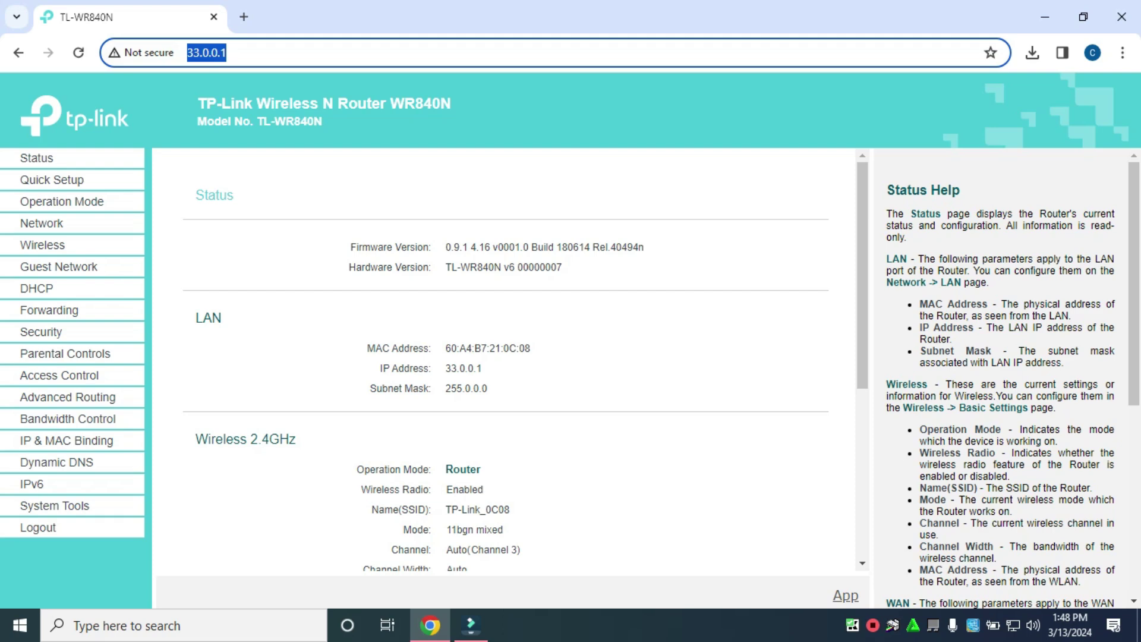
pyautogui.press('End')
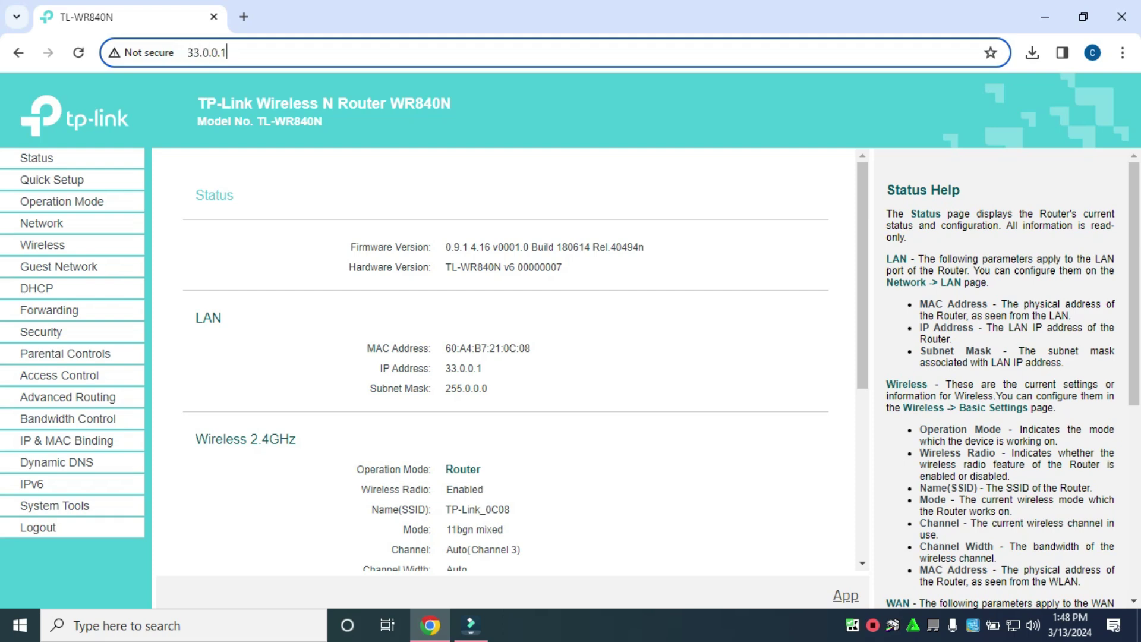
pyautogui.click(42, 224)
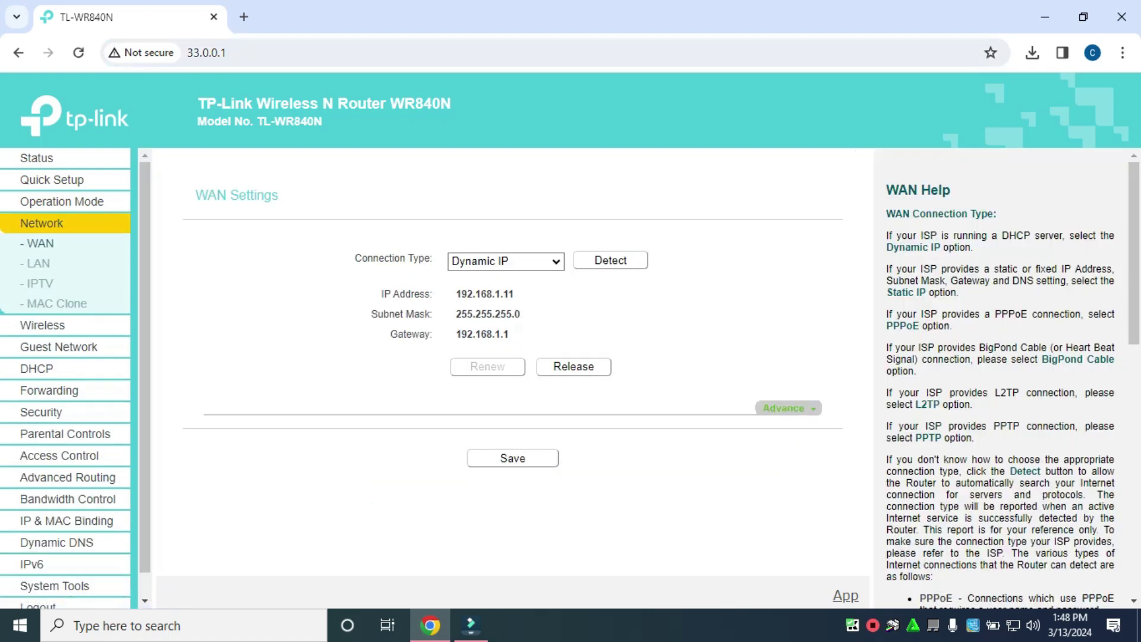
# Verify the LAN page shows 33.0.0.1 / 255.0.0.0, then open DHCP Settings
pyautogui.click(38, 263)
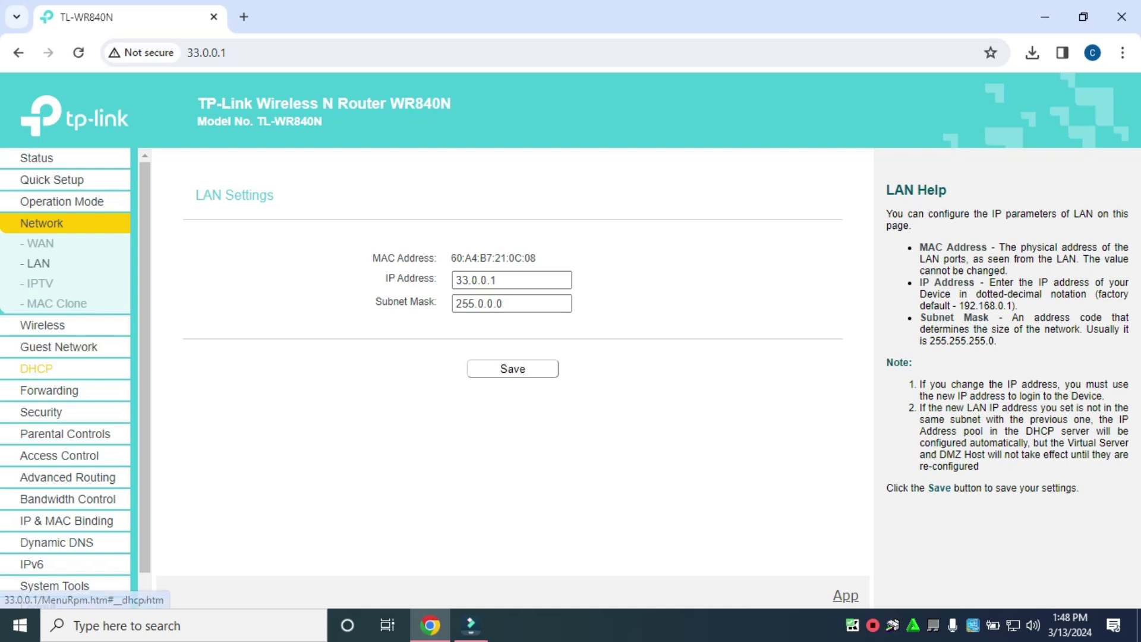
pyautogui.click(36, 368)
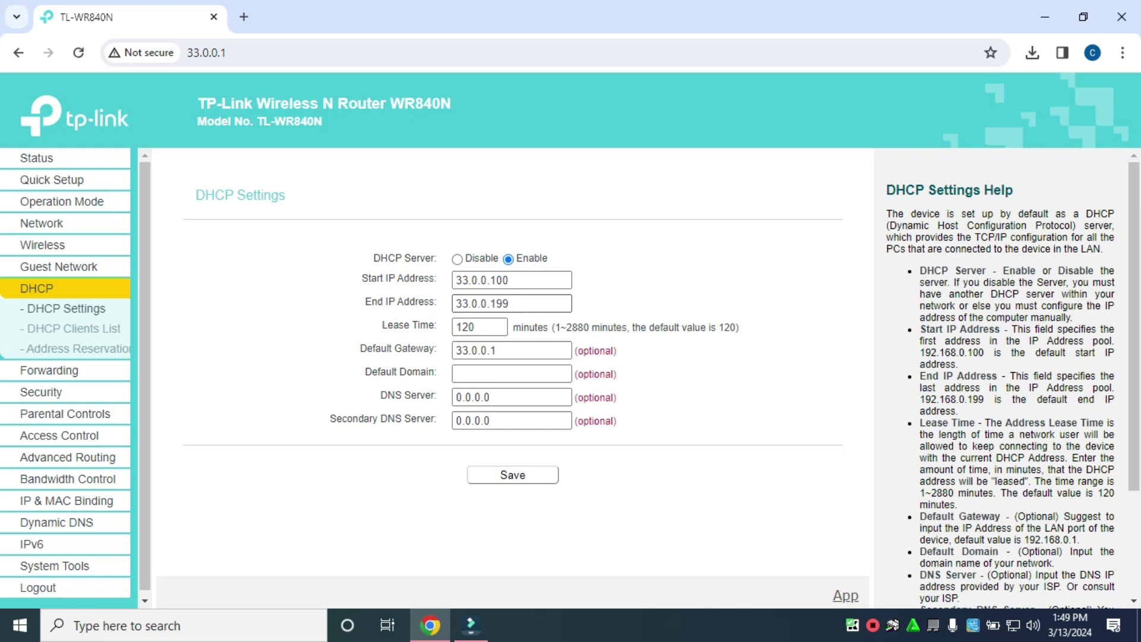
# Shorten the DHCP pool by changing the end address to 33.0.0.105 and save it
pyautogui.click(509, 304)
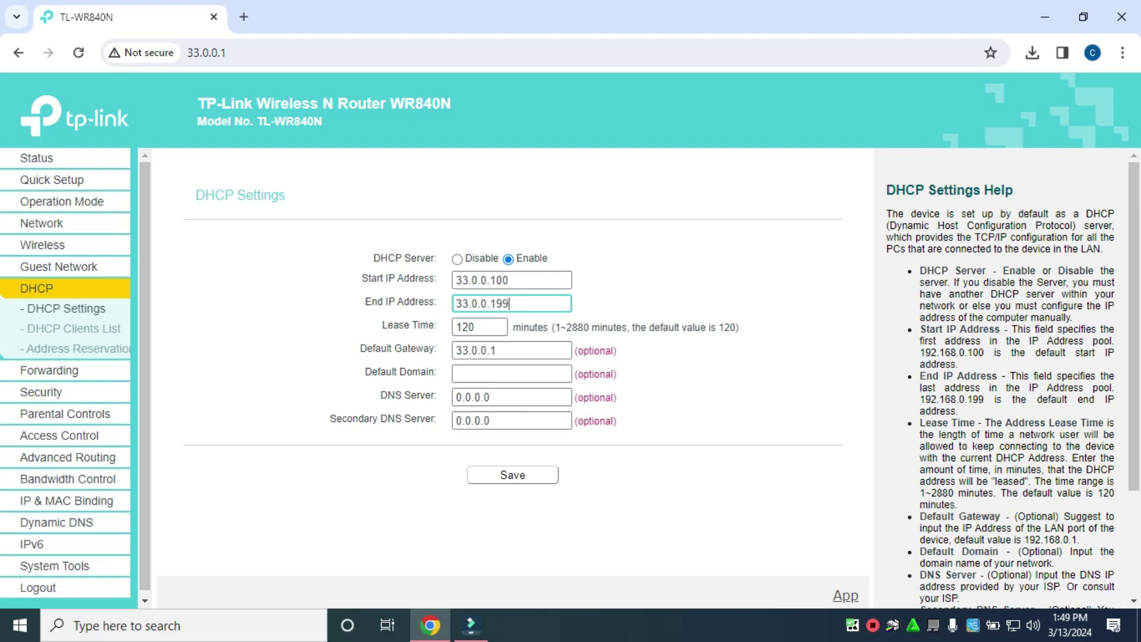
pyautogui.press('BackSpace')
pyautogui.press('BackSpace')
pyautogui.press('BackSpace')
pyautogui.write('105')
pyautogui.click(553, 474)
pyautogui.rightClick(1013, 625)
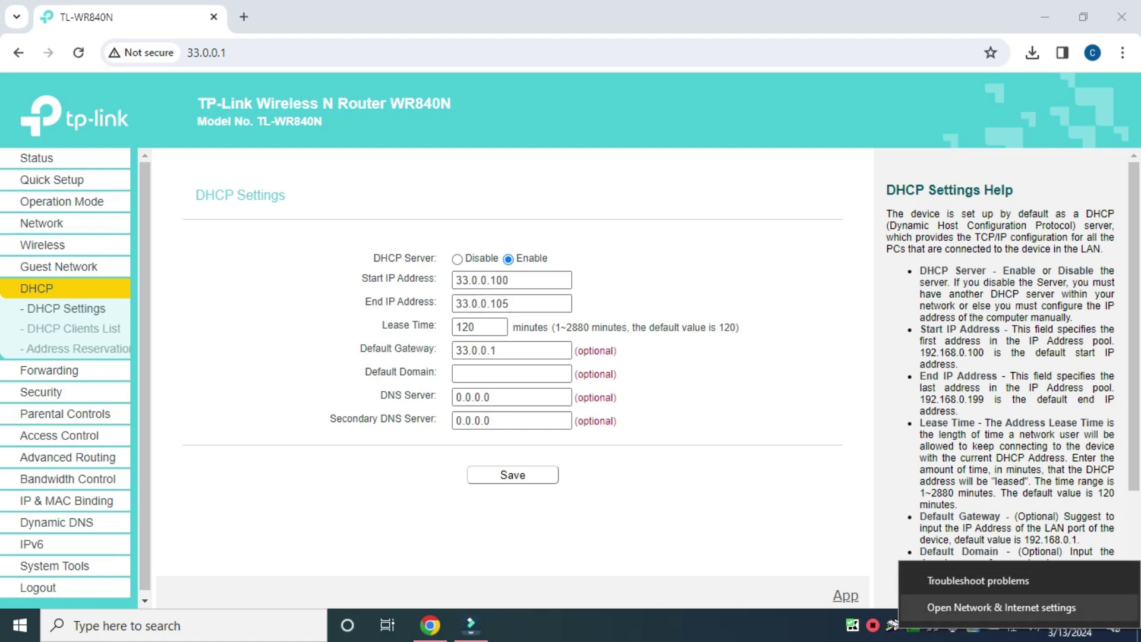
# Confirm in Network & Internet settings that Ethernet is Connected, then reload the router page
pyautogui.click(1001, 607)
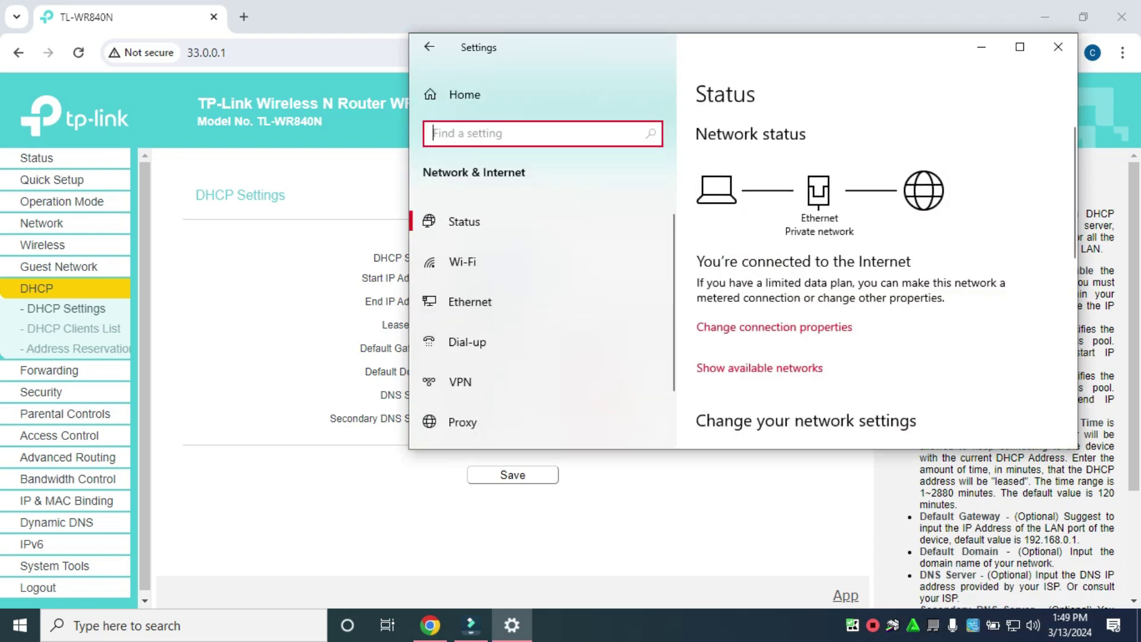
pyautogui.click(470, 301)
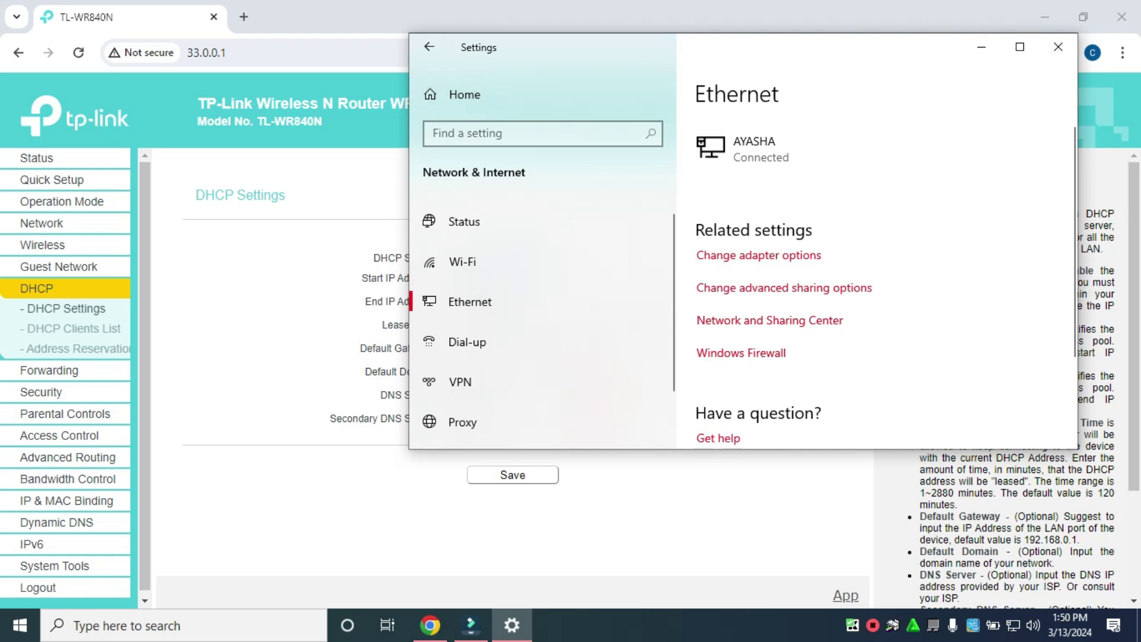
pyautogui.moveTo(879, 53); pyautogui.dragTo(841, 20)
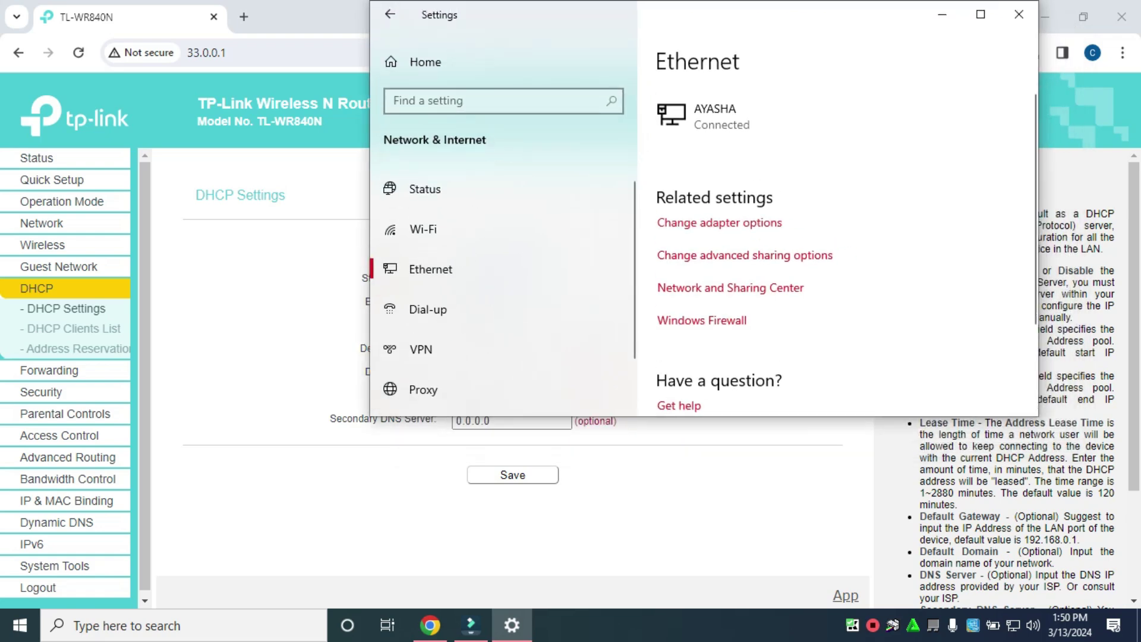
pyautogui.click(1018, 14)
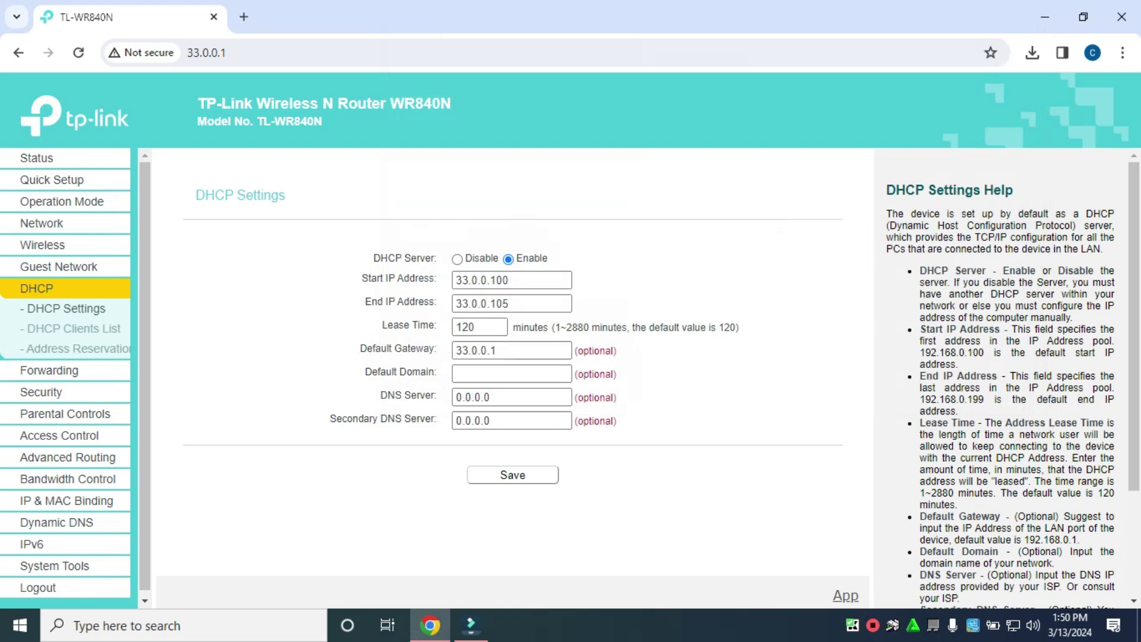
pyautogui.click(79, 53)
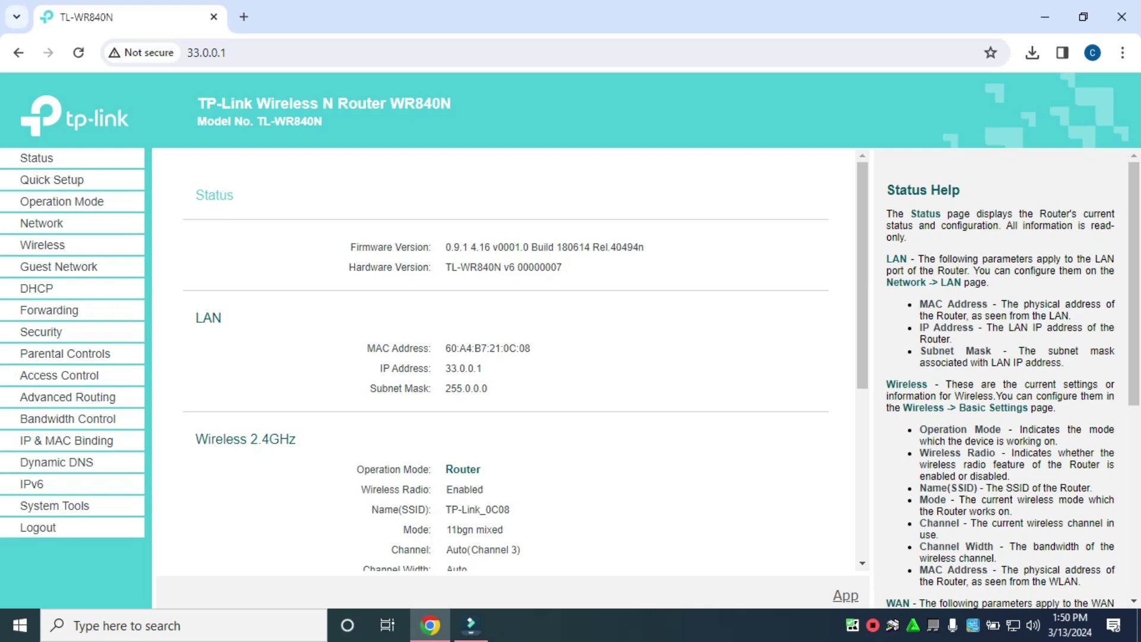
# Recheck the Ethernet connection status twice in Windows settings, then start a Start-menu search
pyautogui.rightClick(1013, 625)
pyautogui.click(1010, 601)
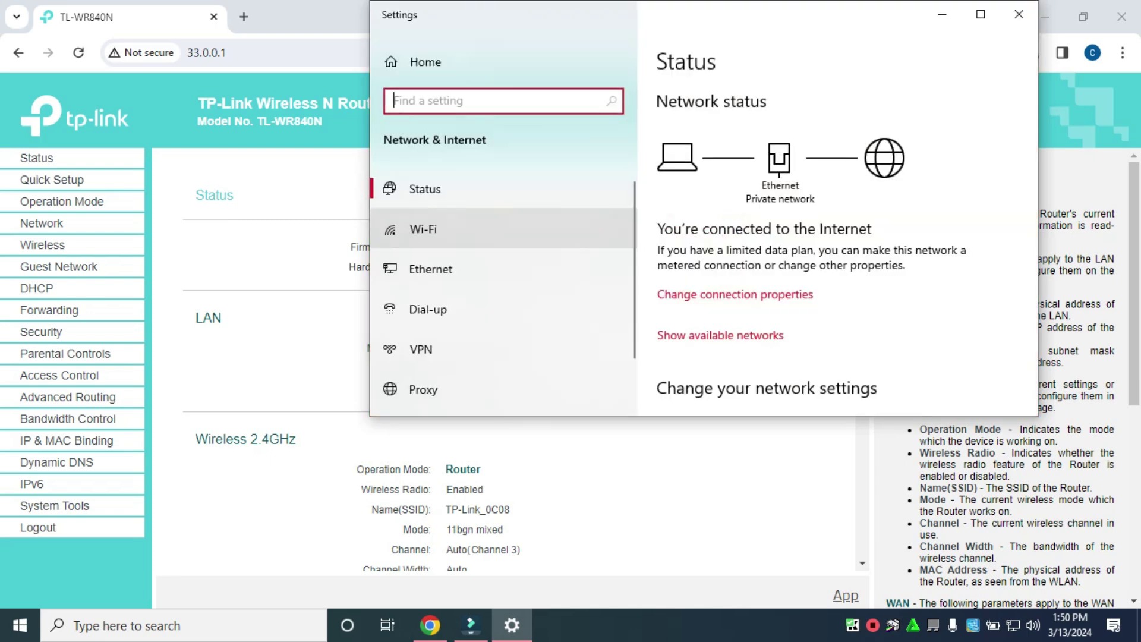
pyautogui.click(429, 268)
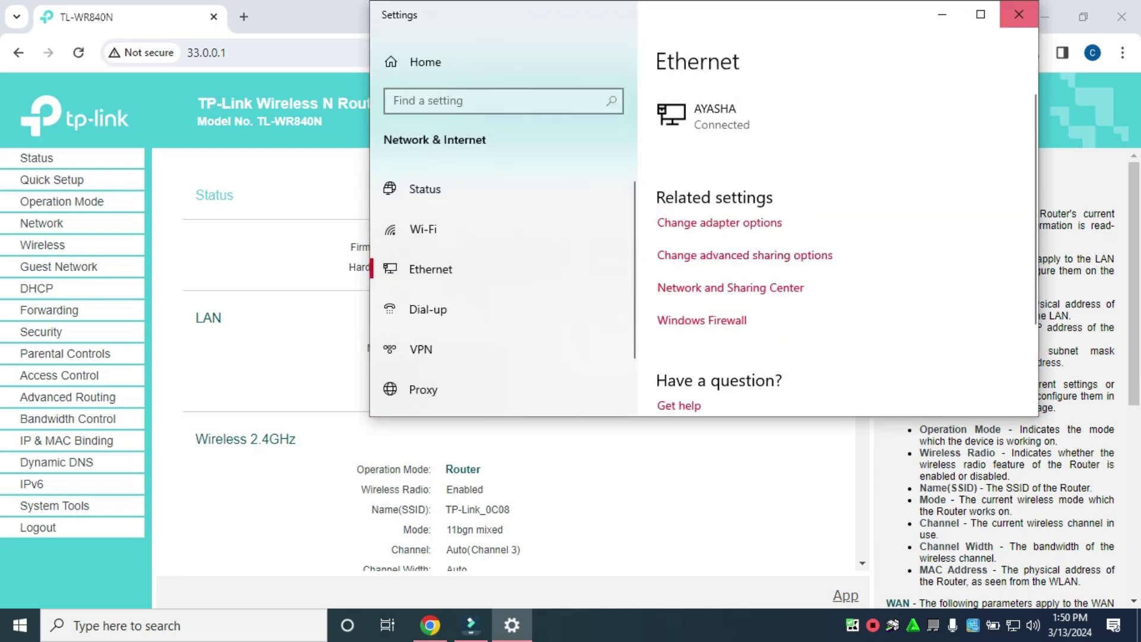
pyautogui.click(1019, 14)
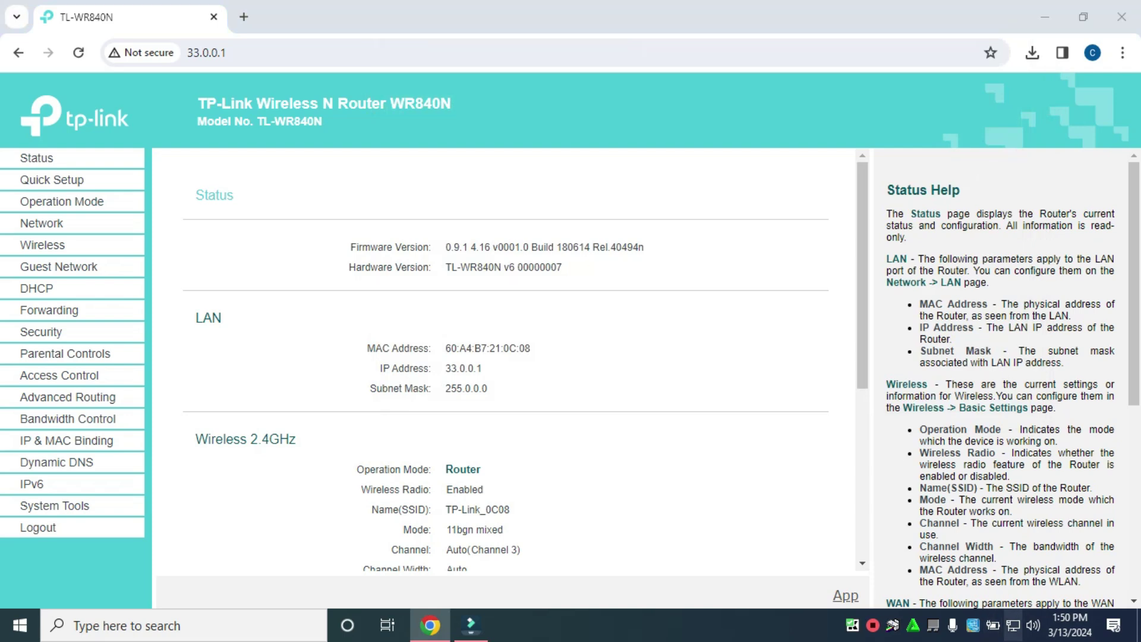
pyautogui.rightClick(1013, 625)
pyautogui.click(1001, 603)
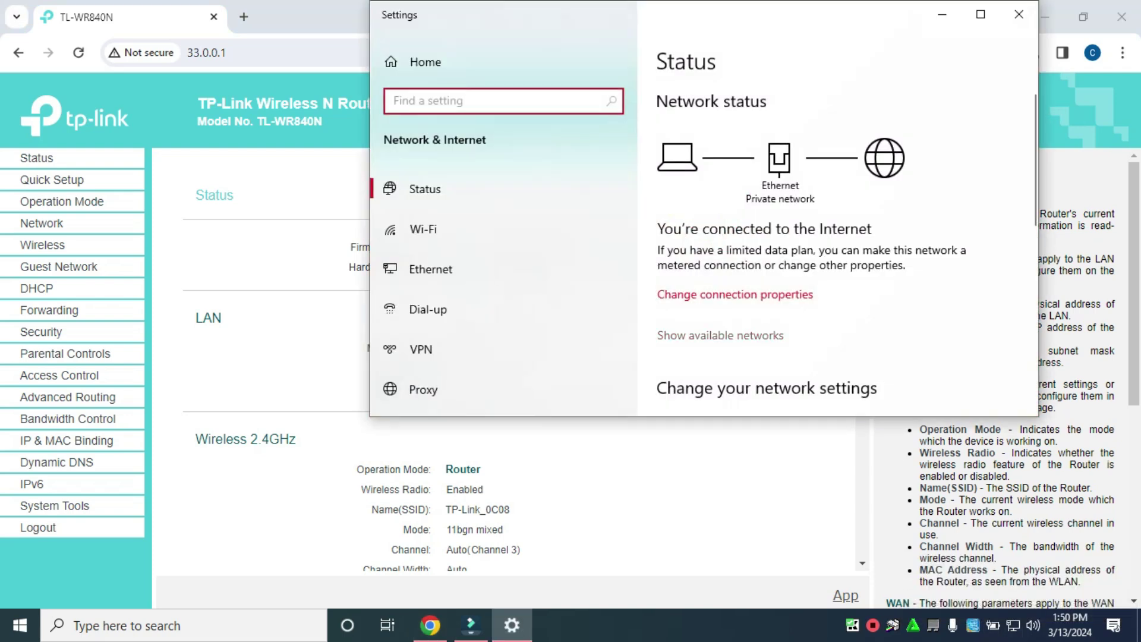
pyautogui.click(429, 269)
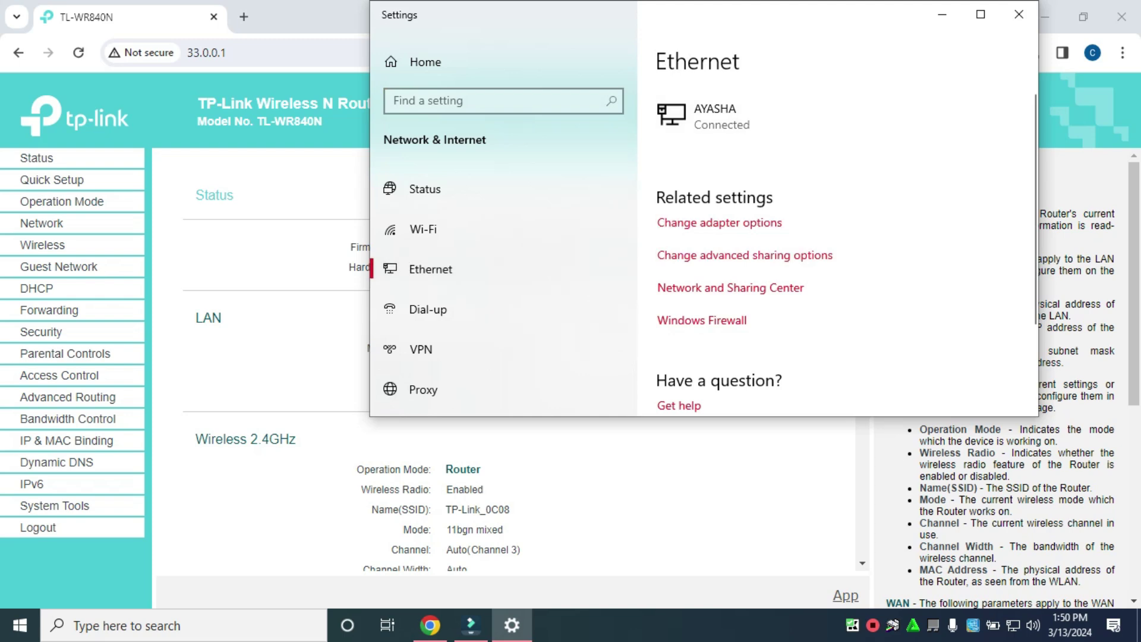
pyautogui.click(1018, 14)
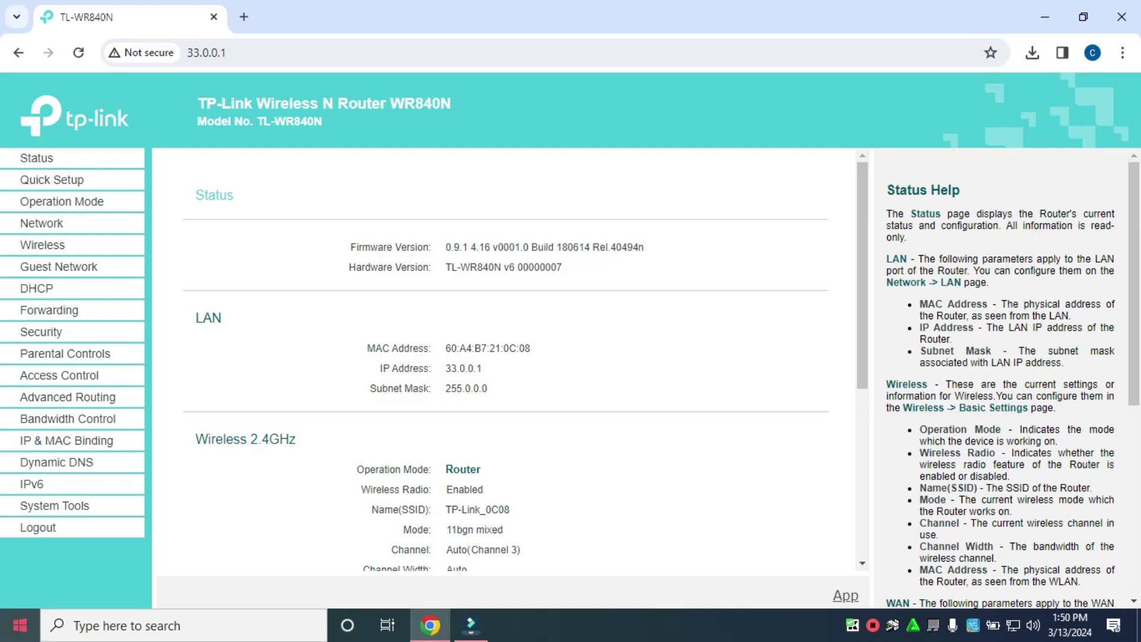
pyautogui.click(20, 625)
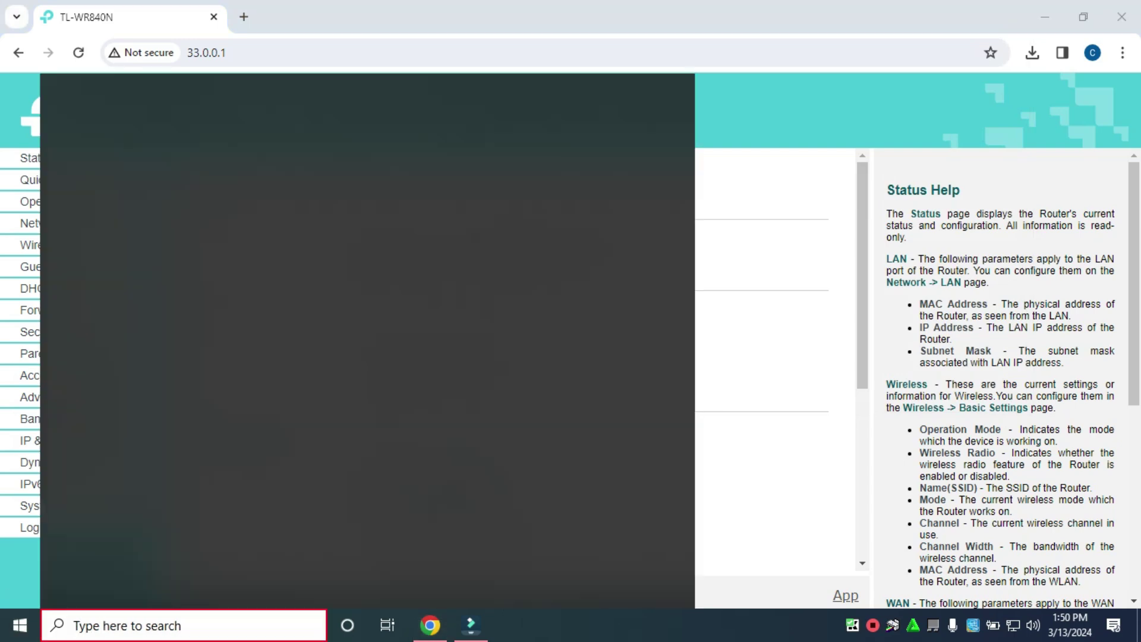
# Run ipconfig in Command Prompt and highlight IPv4 33.0.0.100 and default gateway 33.0.0.1
pyautogui.write('cm')
pyautogui.press('Return')
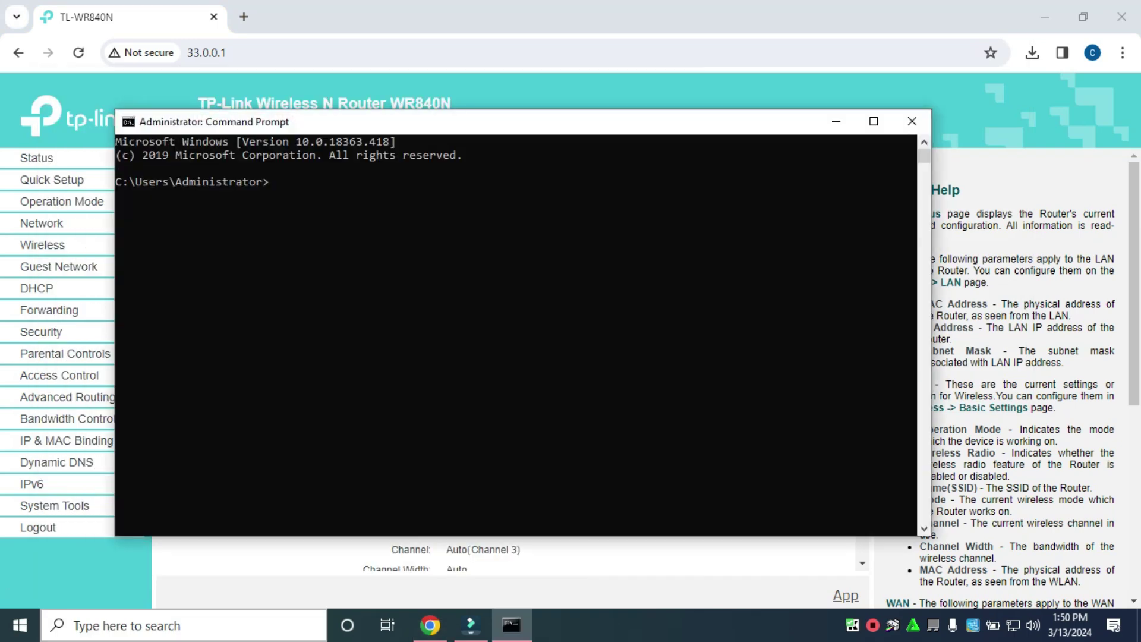
pyautogui.write('ipconfg')
pyautogui.write('i')
pyautogui.press('Return')
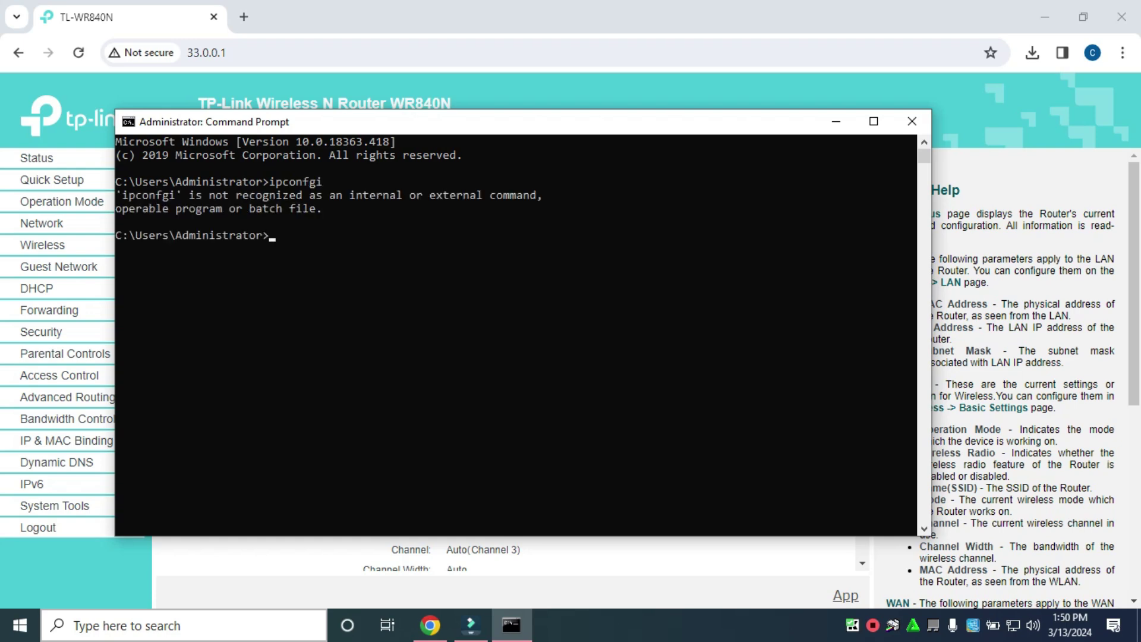
pyautogui.write('ip')
pyautogui.press('Up')
pyautogui.press('BackSpace')
pyautogui.press('BackSpace')
pyautogui.write('ig')
pyautogui.press('Return')
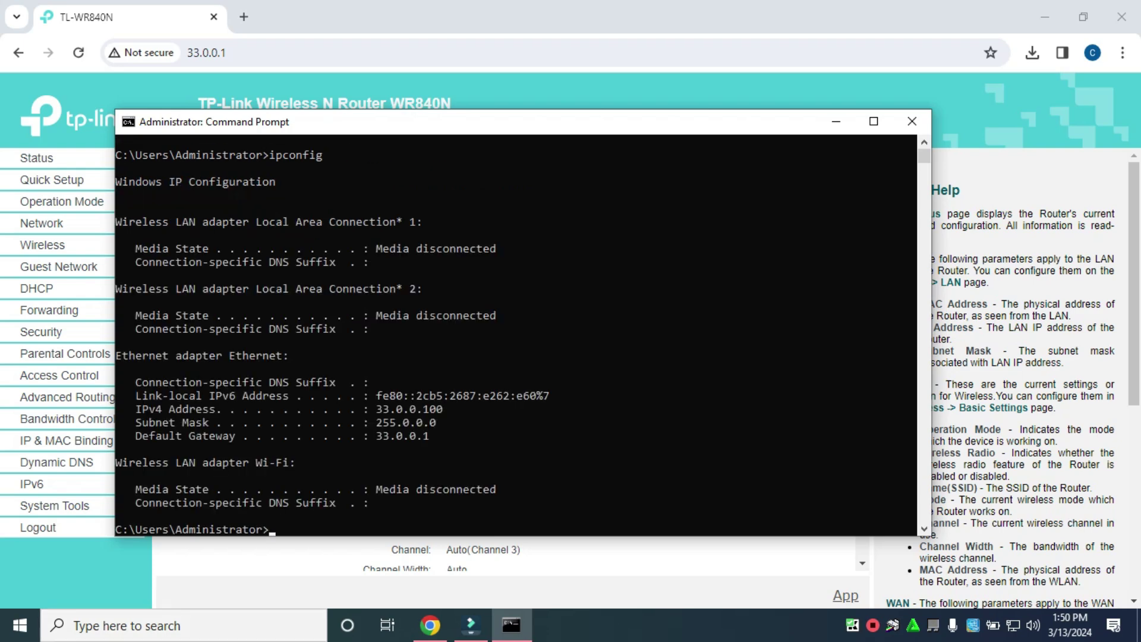
pyautogui.moveTo(376, 409); pyautogui.dragTo(455, 409)
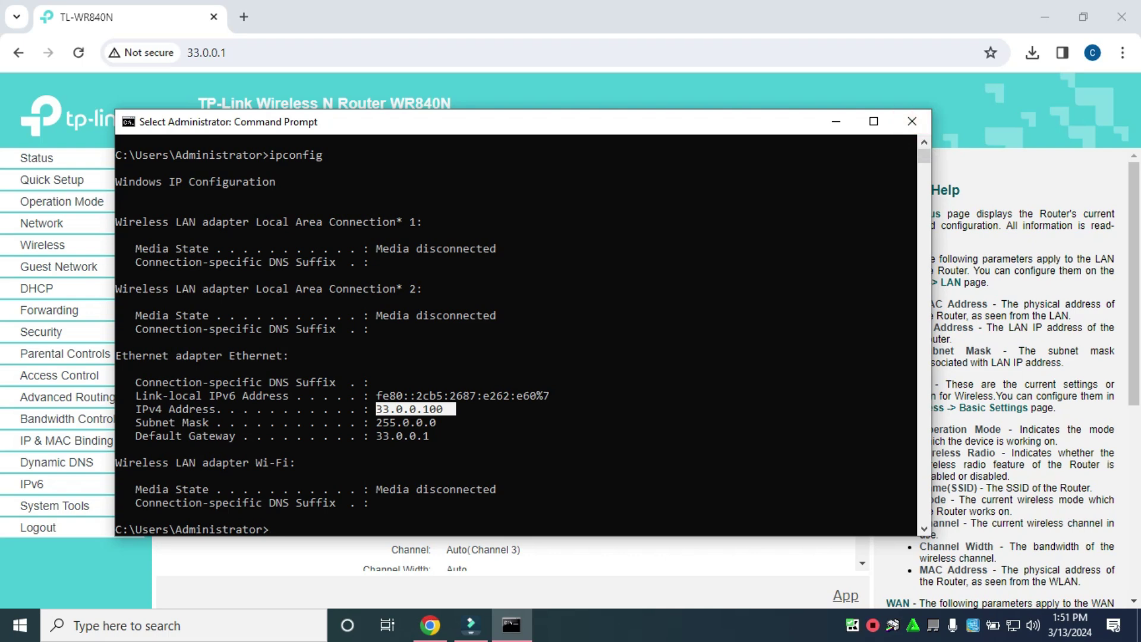
pyautogui.moveTo(376, 436); pyautogui.dragTo(436, 436)
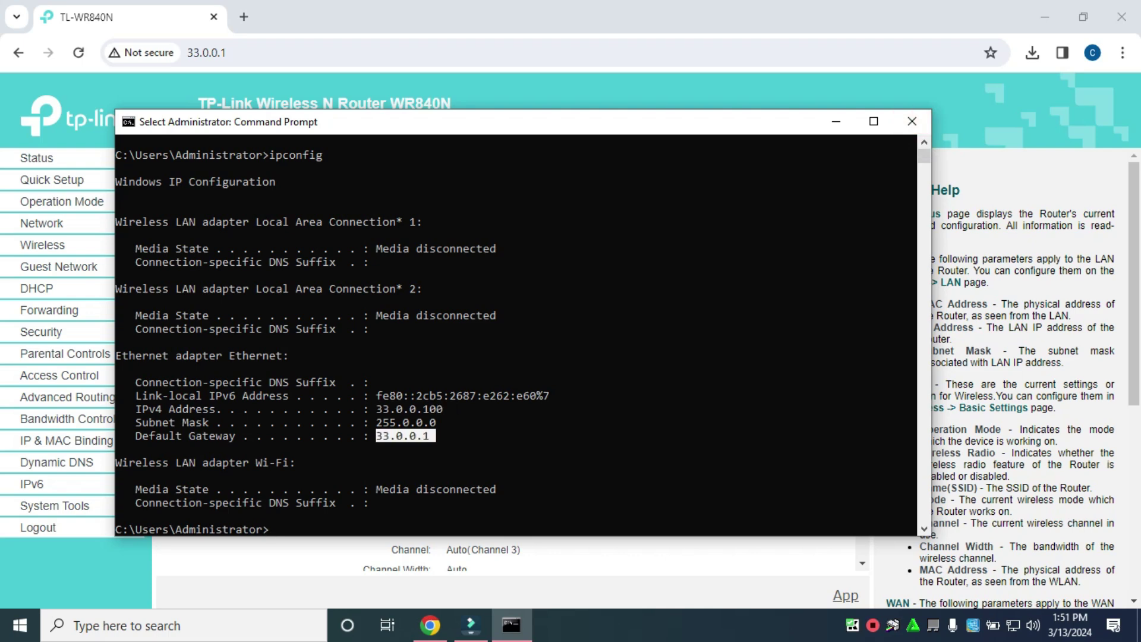